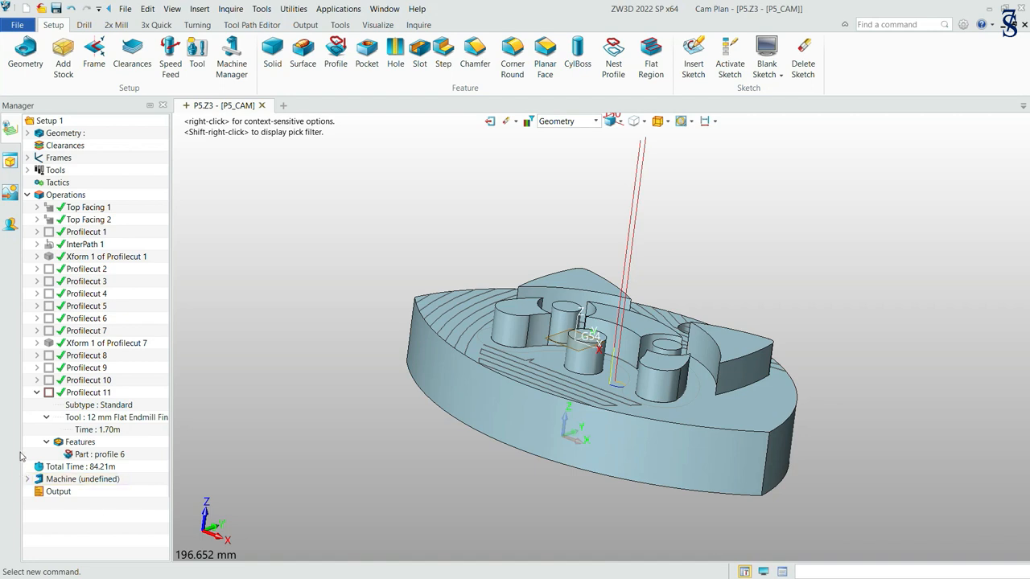
Step: Hide the Profilecut 11 toolpath and insert a new 2x Mill Profile operation with a newly created profile feature
{"action": "left_click", "coordinate": [47, 394]}
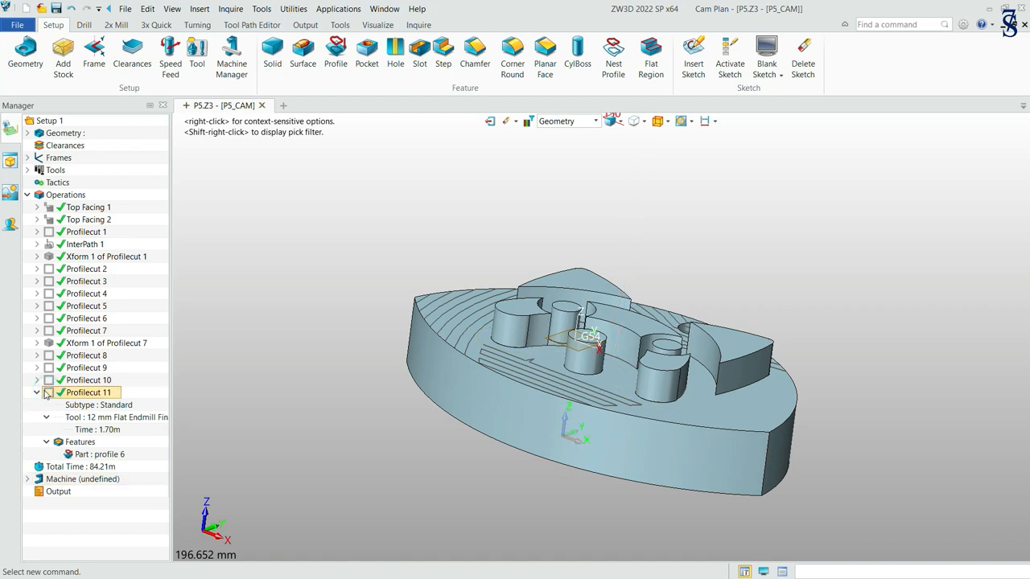
{"action": "left_click", "coordinate": [37, 393]}
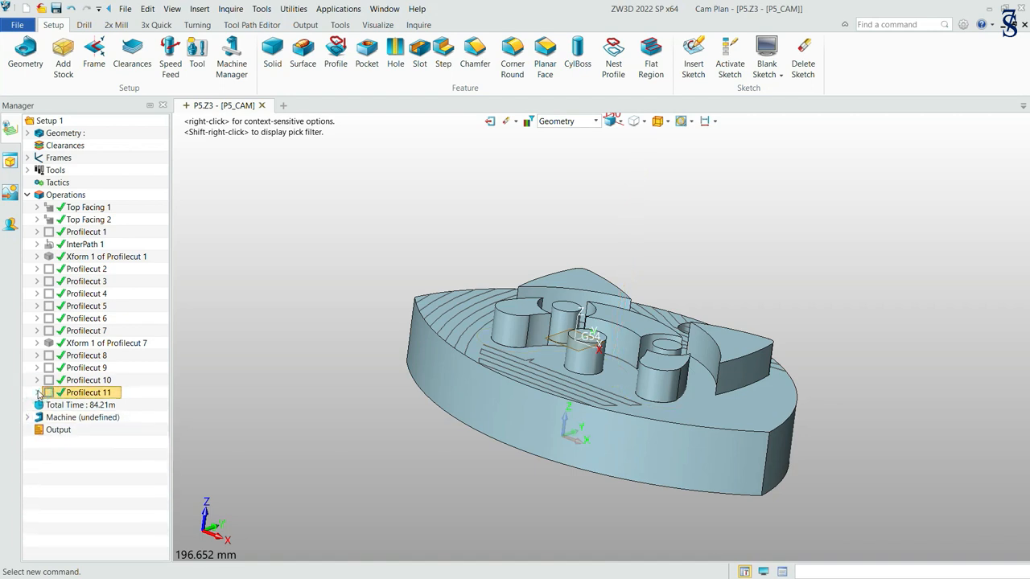
{"action": "left_click", "coordinate": [116, 25]}
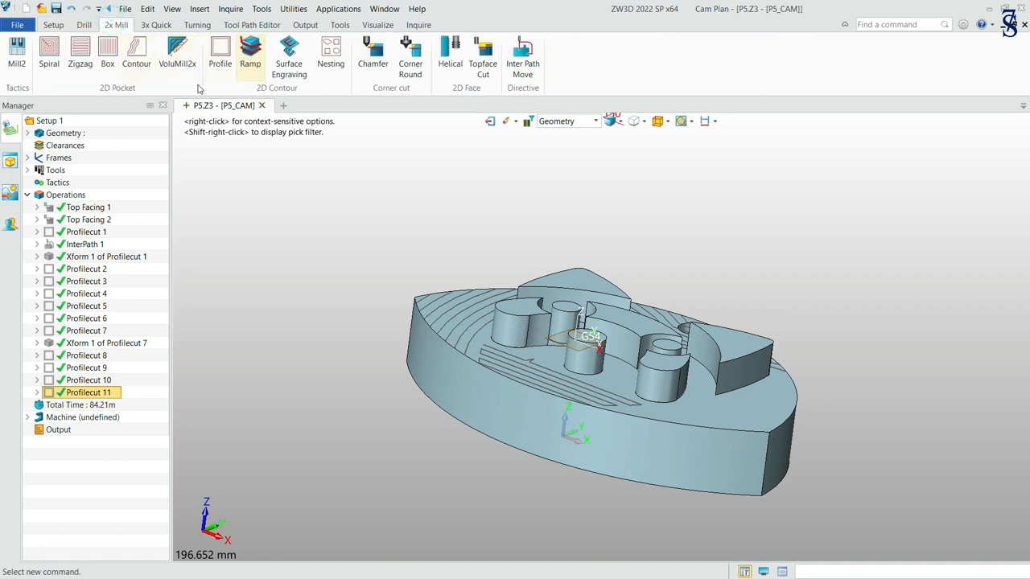
{"action": "left_click", "coordinate": [220, 54]}
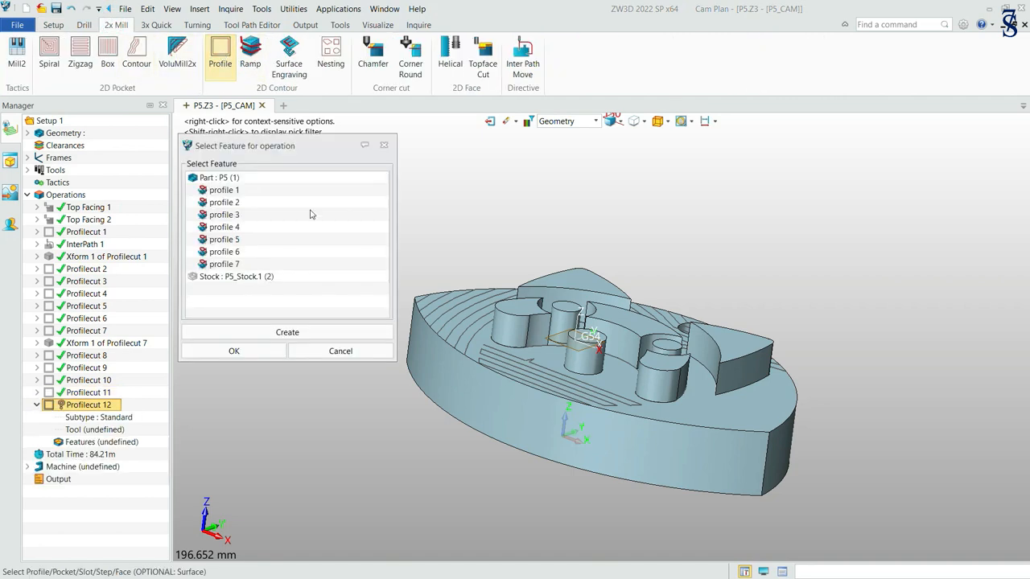
{"action": "left_click", "coordinate": [281, 330]}
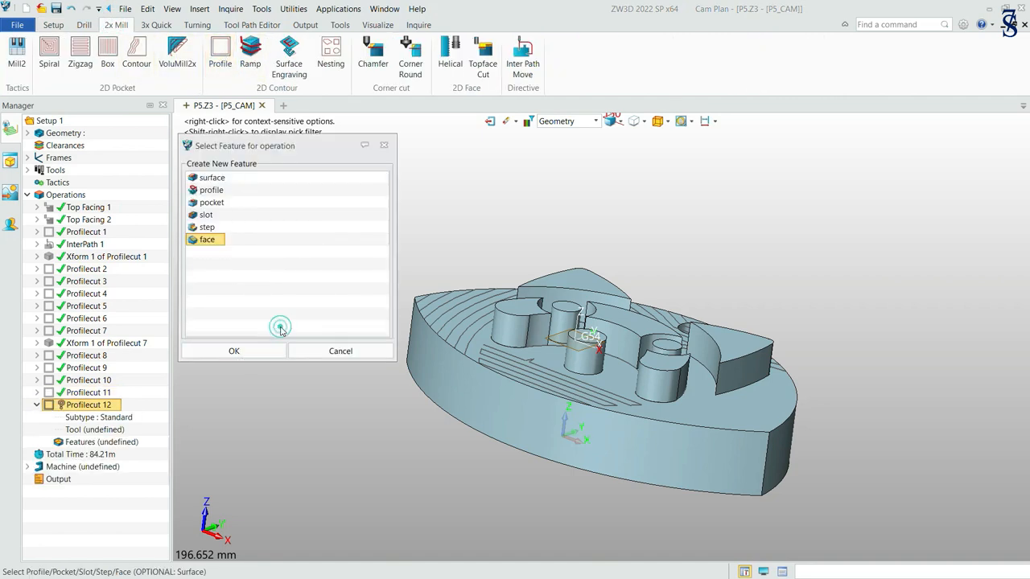
{"action": "left_click", "coordinate": [214, 191]}
{"action": "left_click", "coordinate": [265, 350]}
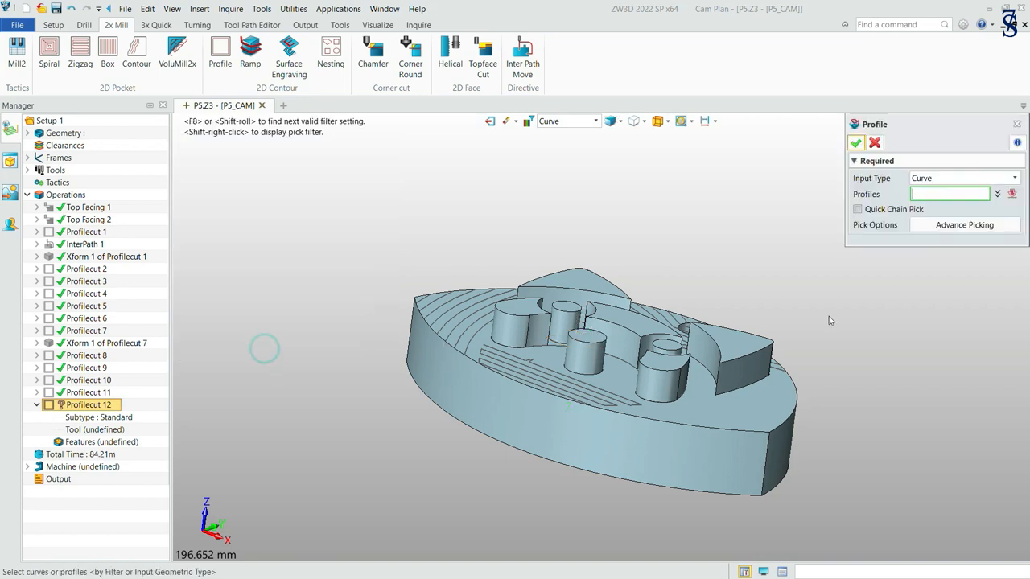
Step: Define the profile from the four base edges of the wedge-shaped boss at the part's +X end
{"action": "scroll", "coordinate": [748, 394], "scroll_direction": "up", "scroll_amount": 5}
{"action": "left_click", "coordinate": [656, 366]}
{"action": "left_click", "coordinate": [769, 425]}
{"action": "middle_click_drag", "start_coordinate": [869, 388], "coordinate": [845, 366]}
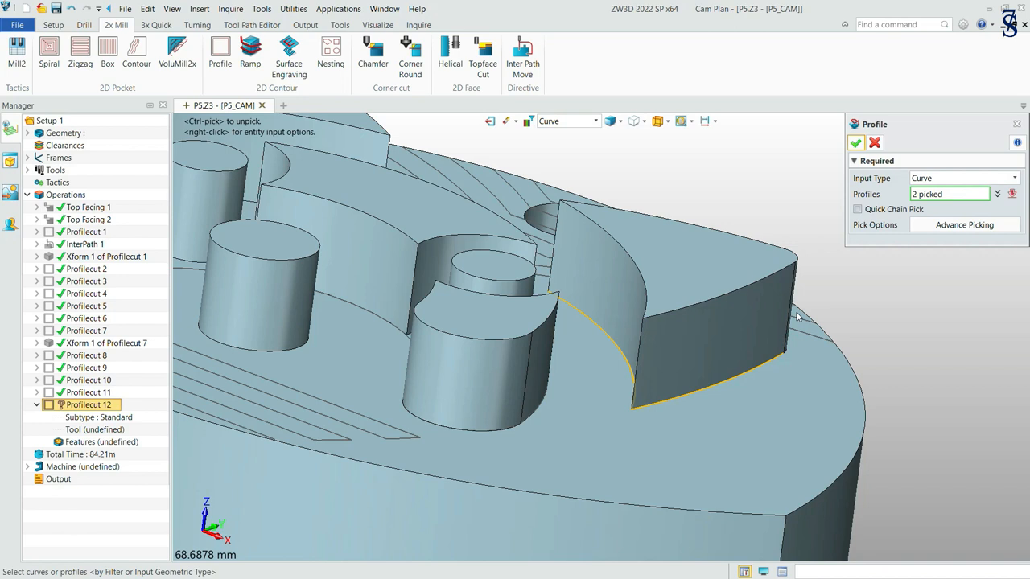
{"action": "right_click_drag", "start_coordinate": [853, 334], "coordinate": [690, 276]}
{"action": "left_click", "coordinate": [771, 367]}
{"action": "left_click", "coordinate": [722, 296]}
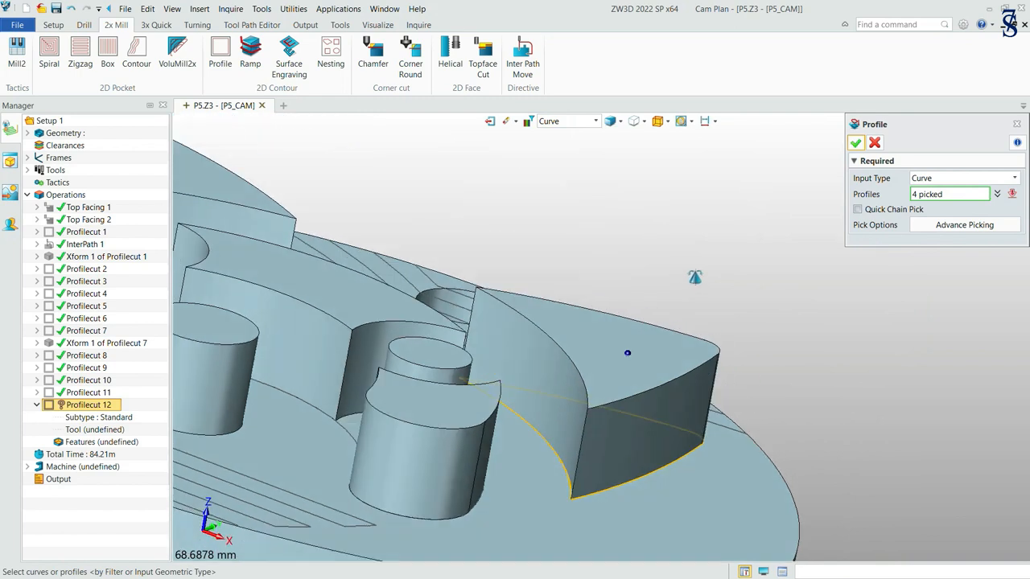
{"action": "left_click", "coordinate": [857, 144]}
Step: Set the tool side of profile p0 to Outside
{"action": "right_click_drag", "start_coordinate": [663, 369], "coordinate": [612, 352]}
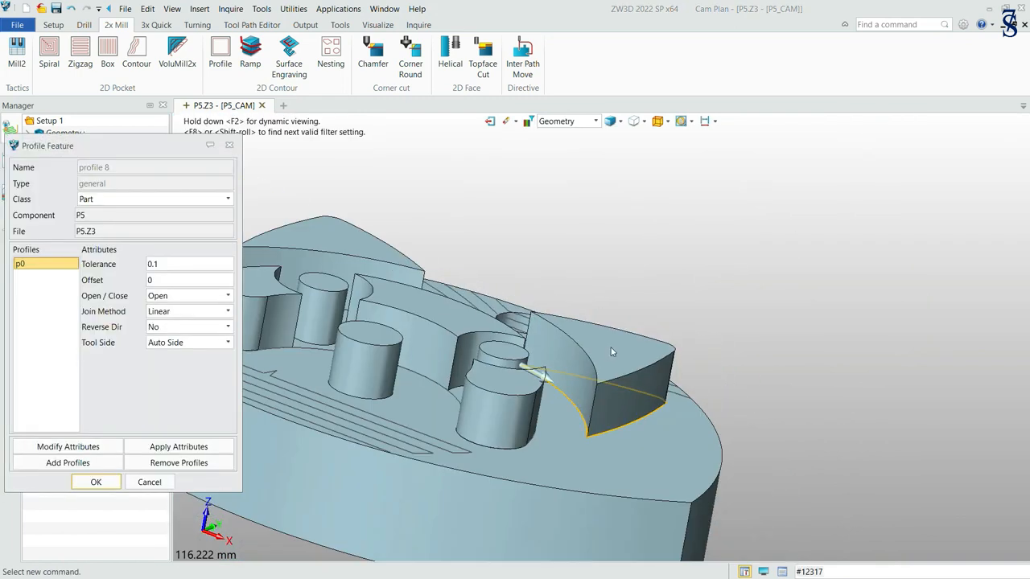
{"action": "left_click", "coordinate": [227, 343]}
{"action": "left_click", "coordinate": [185, 367]}
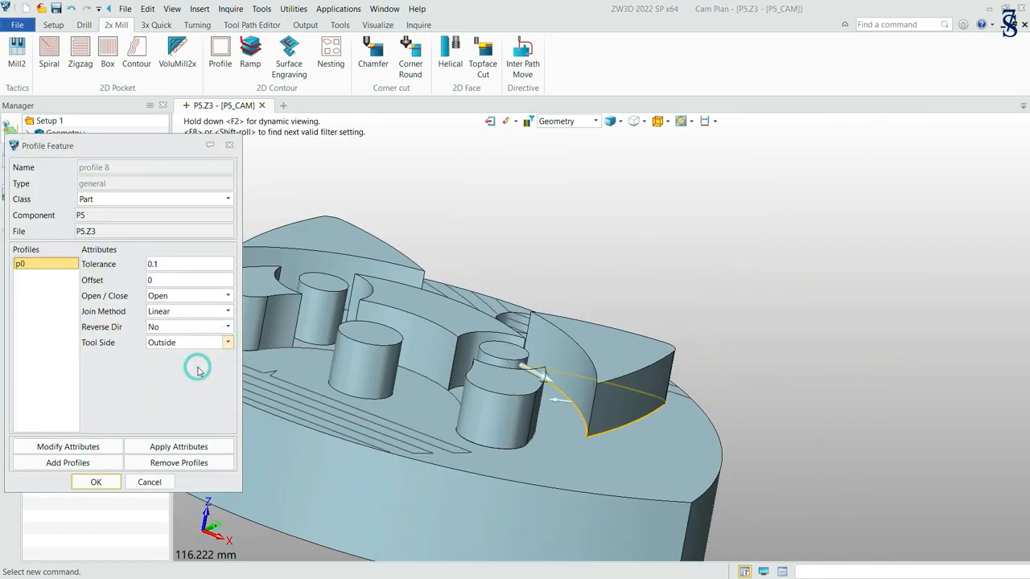
Step: Add a second profile to the feature from the four base edges of the opposite wedge-shaped boss
{"action": "left_click", "coordinate": [106, 468]}
{"action": "left_click", "coordinate": [449, 335]}
{"action": "right_click_drag", "start_coordinate": [449, 338], "coordinate": [529, 389]}
{"action": "scroll", "coordinate": [685, 330], "scroll_direction": "down", "scroll_amount": 2}
{"action": "middle_click_drag", "start_coordinate": [685, 330], "coordinate": [892, 318]}
{"action": "scroll", "coordinate": [524, 323], "scroll_direction": "up", "scroll_amount": 3}
{"action": "right_click_drag", "start_coordinate": [618, 304], "coordinate": [578, 283]}
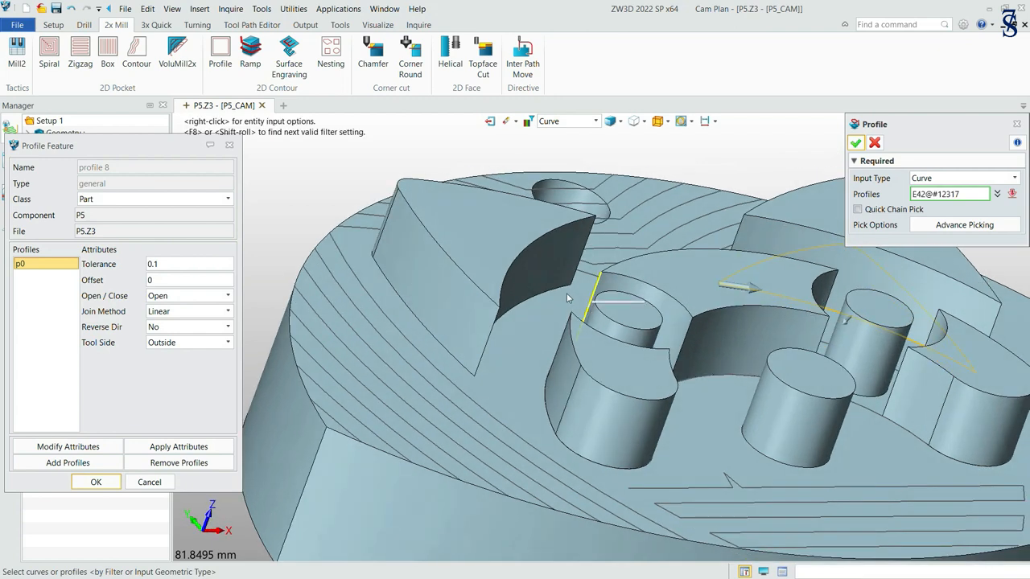
{"action": "left_click", "coordinate": [540, 297]}
{"action": "right_click_drag", "start_coordinate": [580, 245], "coordinate": [577, 342]}
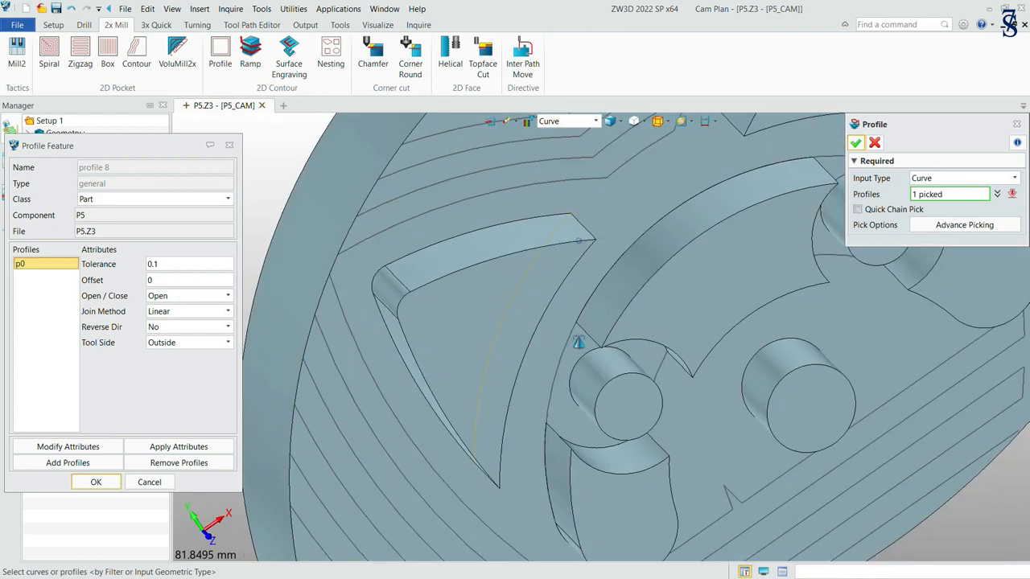
{"action": "left_click", "coordinate": [508, 225]}
{"action": "left_click", "coordinate": [376, 283]}
{"action": "left_click", "coordinate": [386, 326]}
{"action": "right_click_drag", "start_coordinate": [507, 414], "coordinate": [528, 281]}
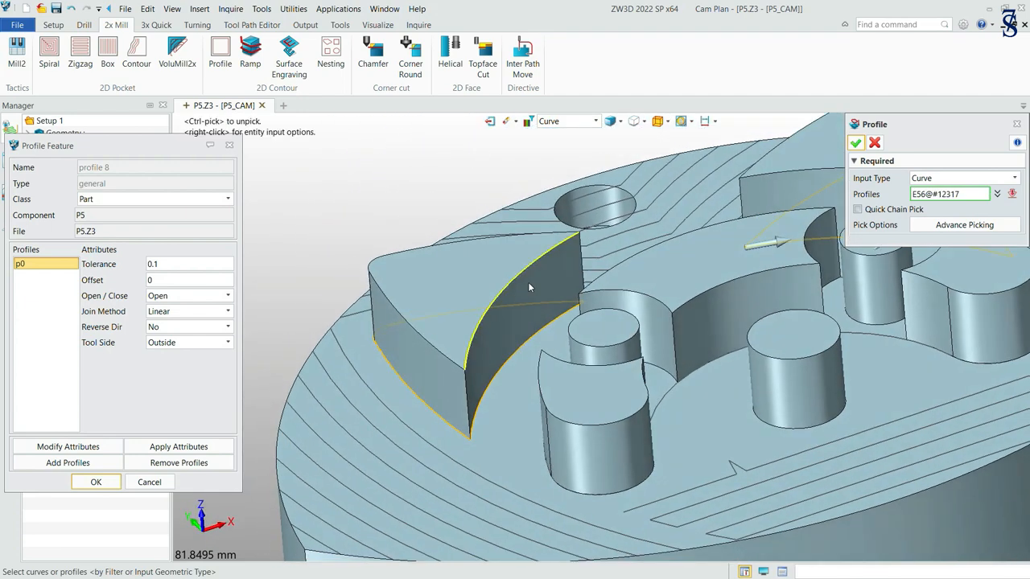
{"action": "left_click", "coordinate": [857, 144]}
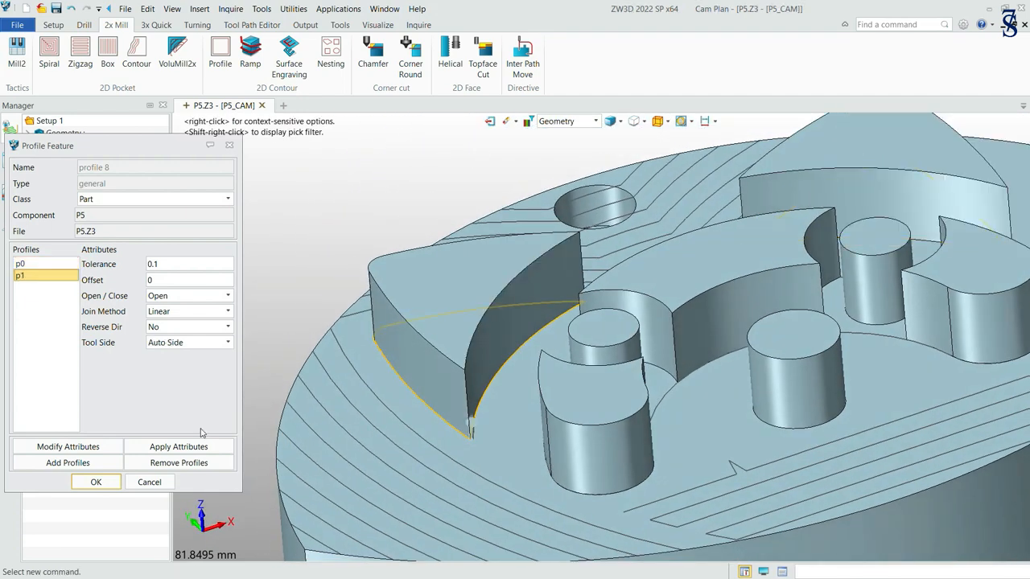
Step: Set the tool side of profile p1 to Outside and accept the profile feature
{"action": "left_click", "coordinate": [229, 345]}
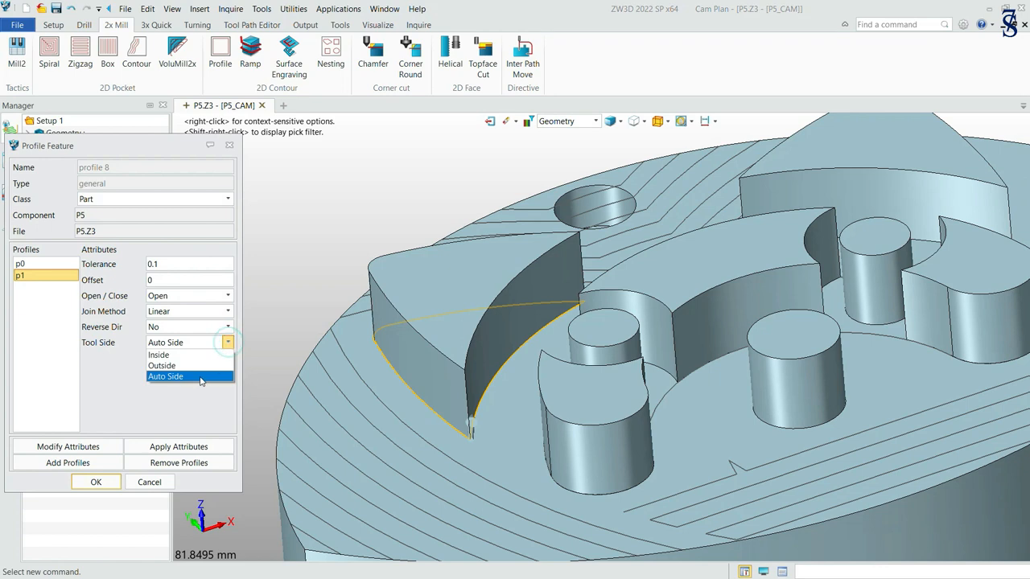
{"action": "left_click", "coordinate": [203, 364]}
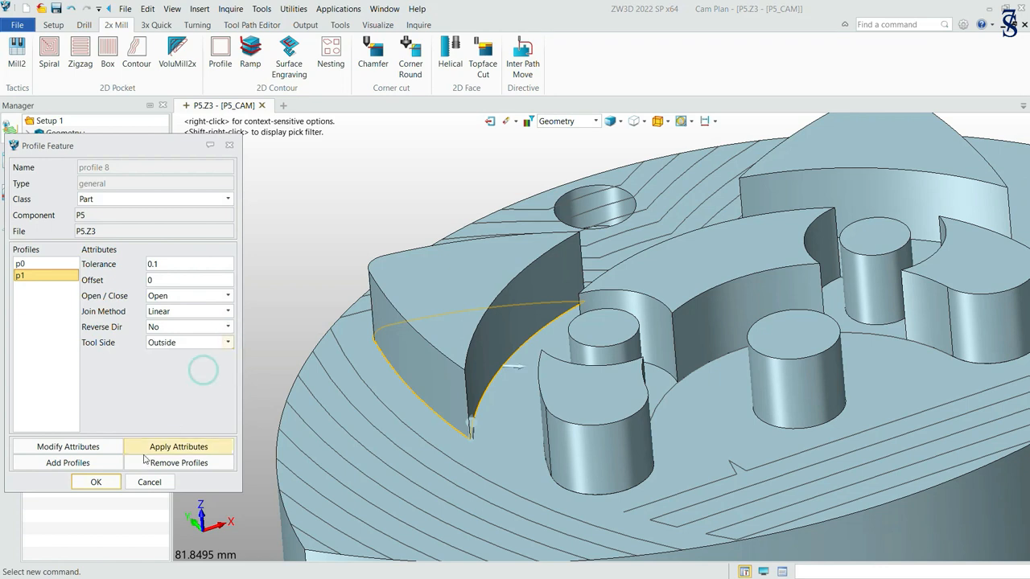
{"action": "left_click", "coordinate": [96, 483]}
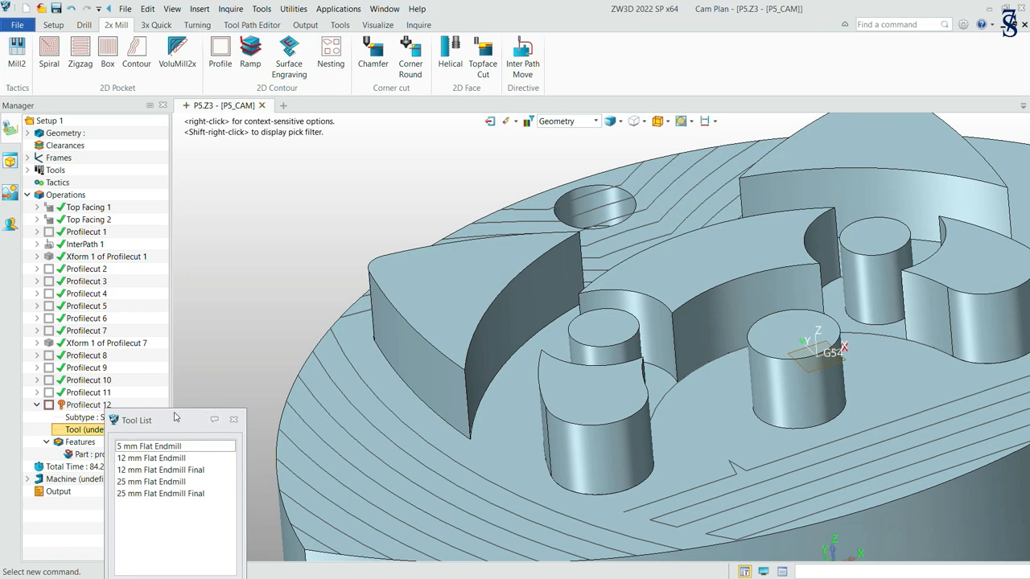
Step: Assign the 12 mm Flat Endmill Final tool to Profilecut 12 and set the operation's frame to G54
{"action": "left_click_drag", "start_coordinate": [175, 416], "coordinate": [324, 271]}
{"action": "double_click", "coordinate": [310, 326]}
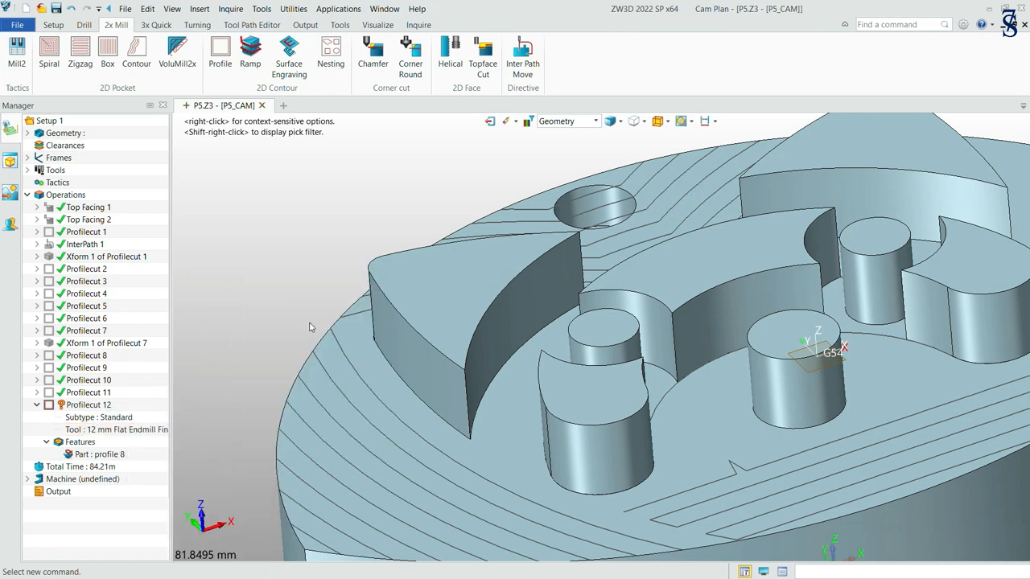
{"action": "right_click", "coordinate": [102, 408]}
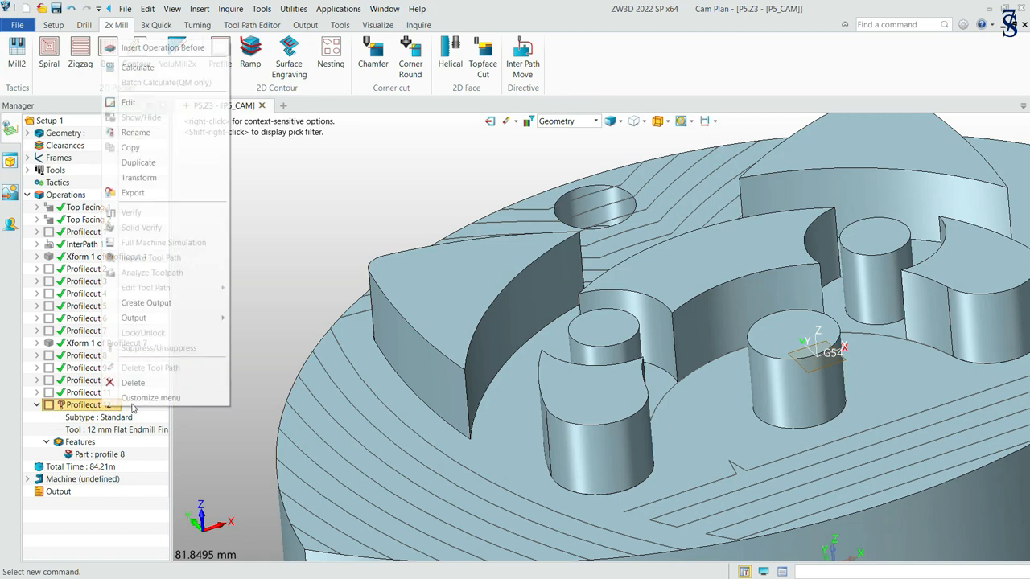
{"action": "left_click", "coordinate": [171, 108]}
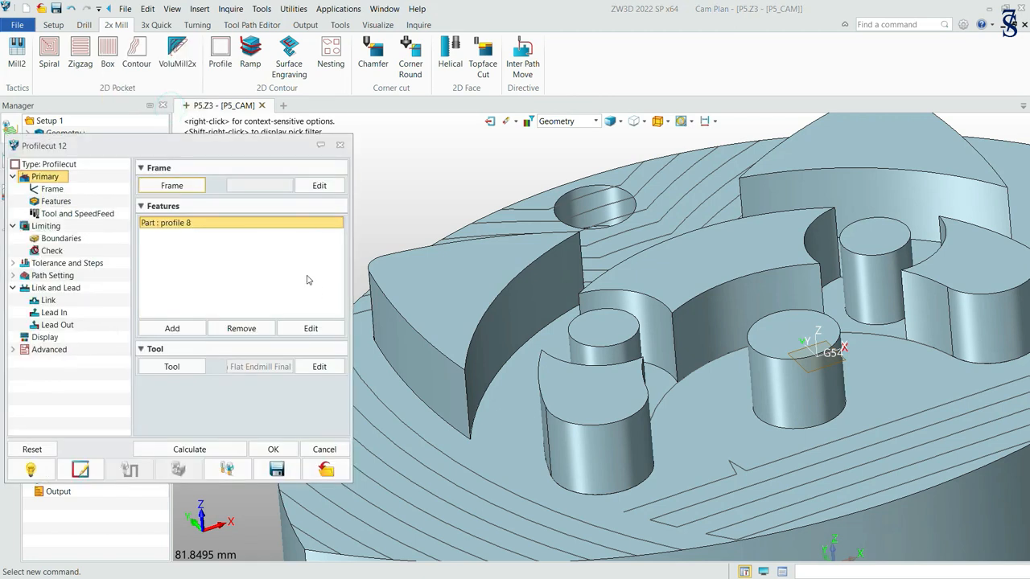
{"action": "left_click", "coordinate": [190, 185]}
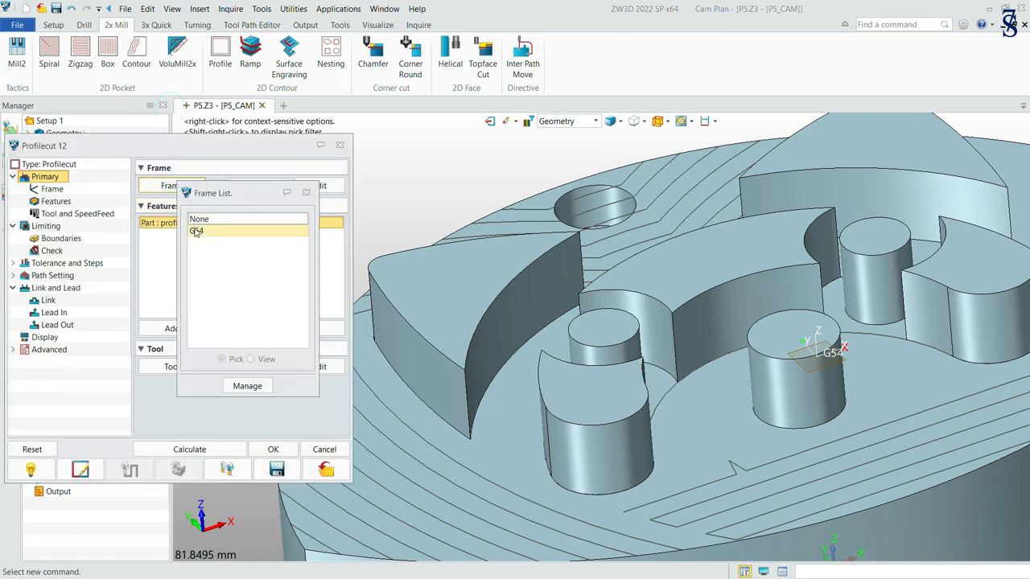
{"action": "double_click", "coordinate": [195, 231]}
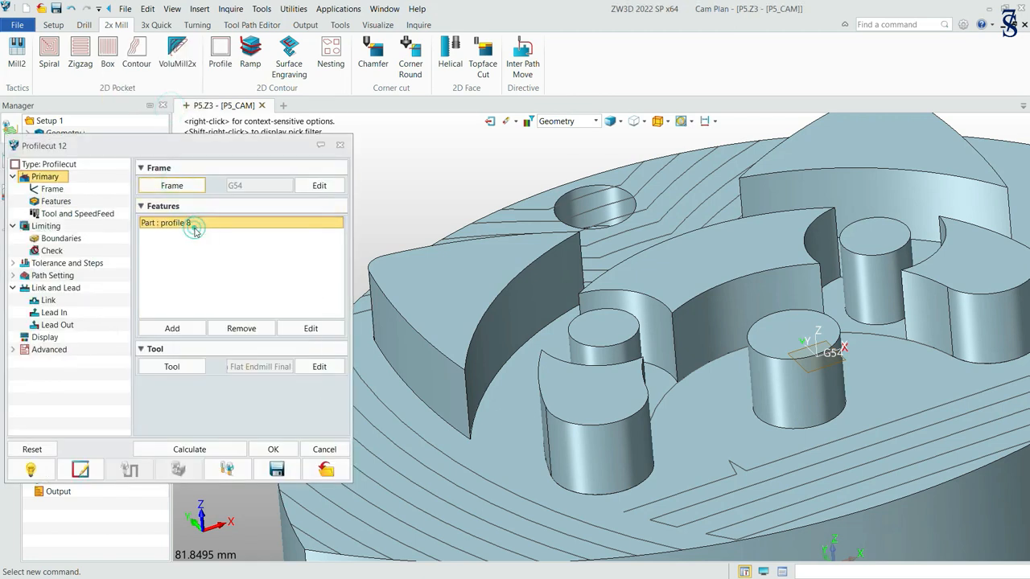
Step: Limit the cut in Z with a top point on the boss's upper face and a bottom point on the floor around it
{"action": "left_click", "coordinate": [50, 229]}
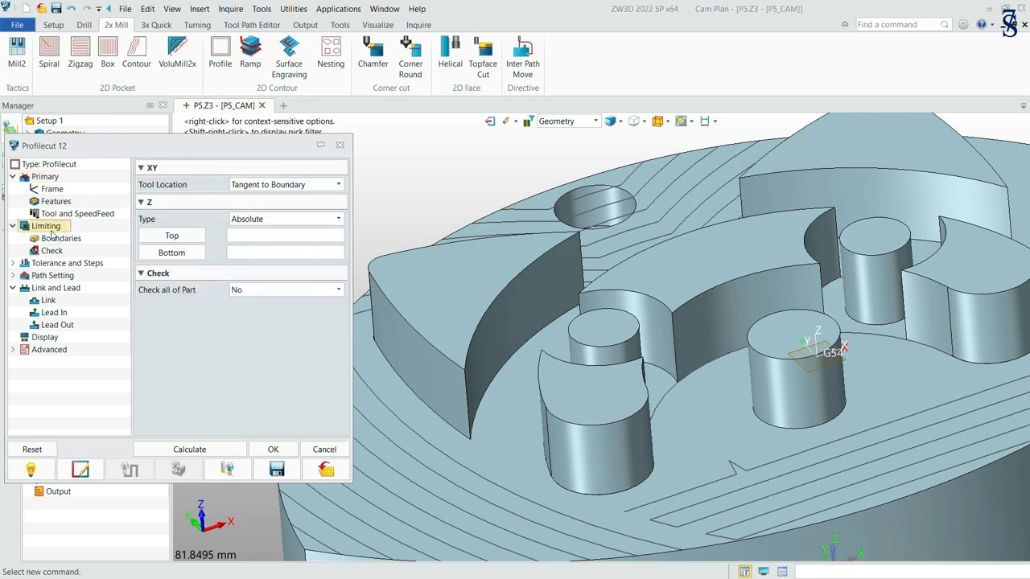
{"action": "left_click", "coordinate": [171, 236]}
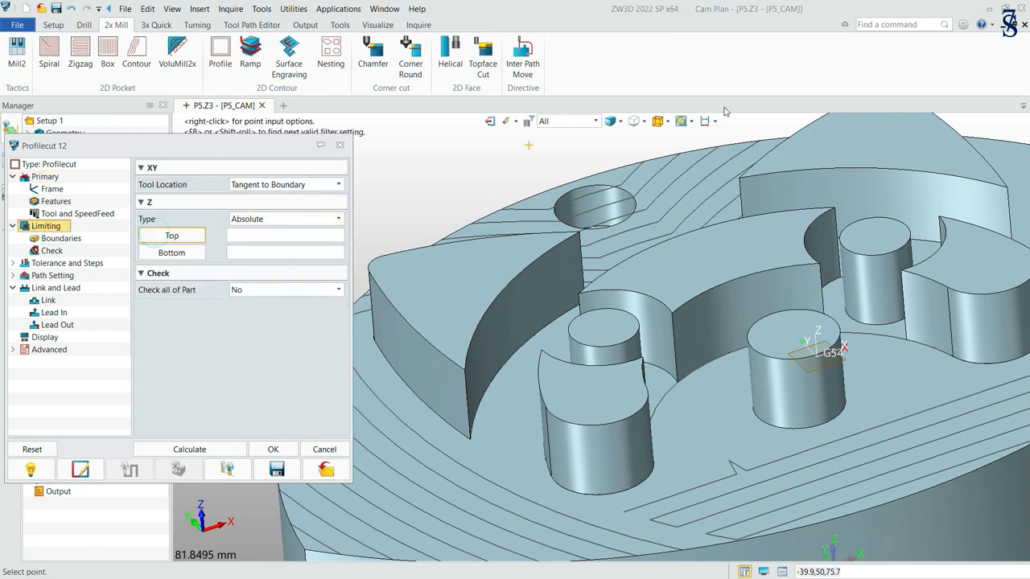
{"action": "left_click", "coordinate": [471, 274]}
{"action": "left_click", "coordinate": [171, 252]}
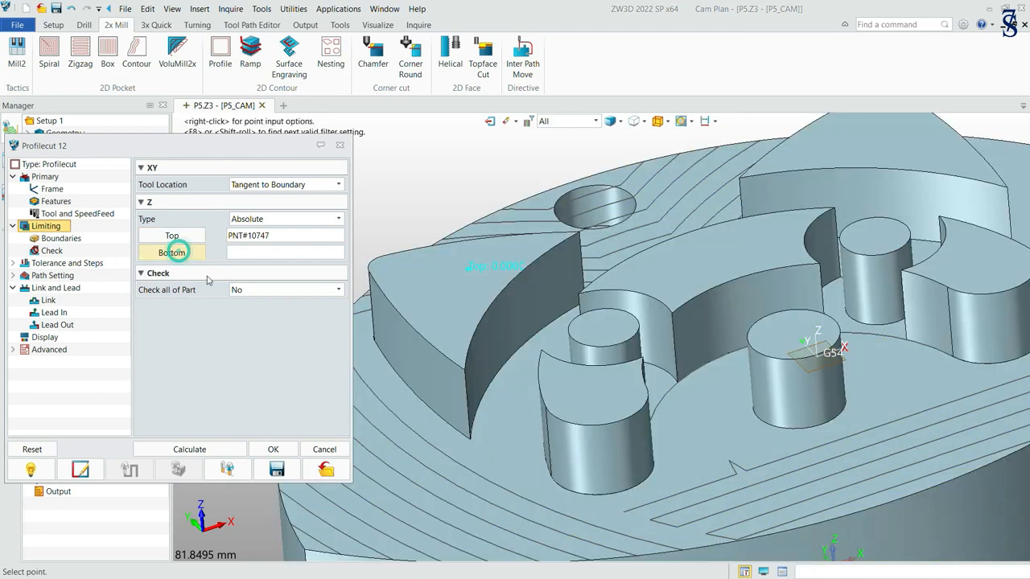
{"action": "left_click", "coordinate": [387, 478]}
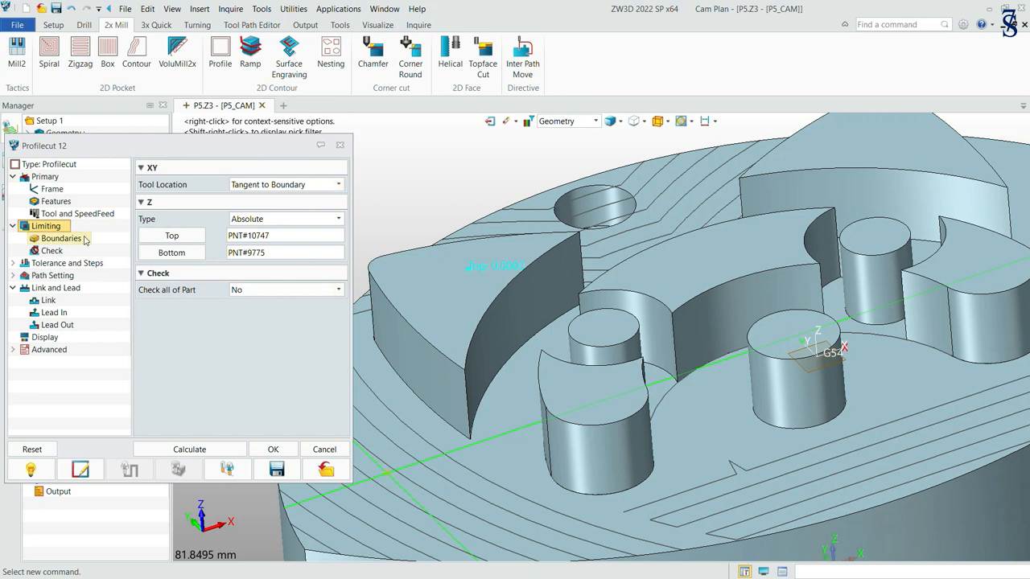
Step: Set the path tolerance to 0.001 and the stepdown type to Base Only
{"action": "left_click", "coordinate": [67, 263]}
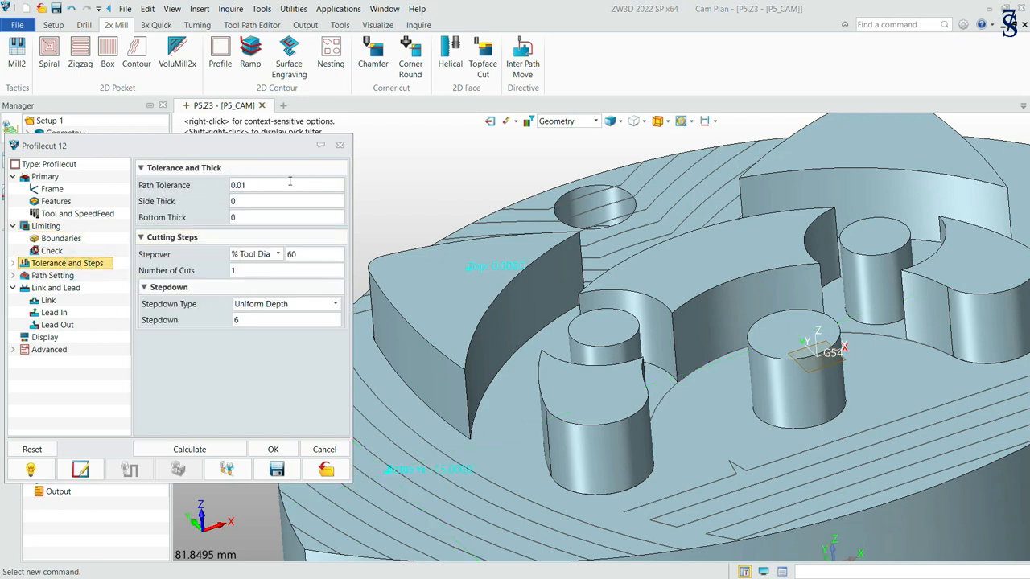
{"action": "mouse_move", "coordinate": [290, 181]}
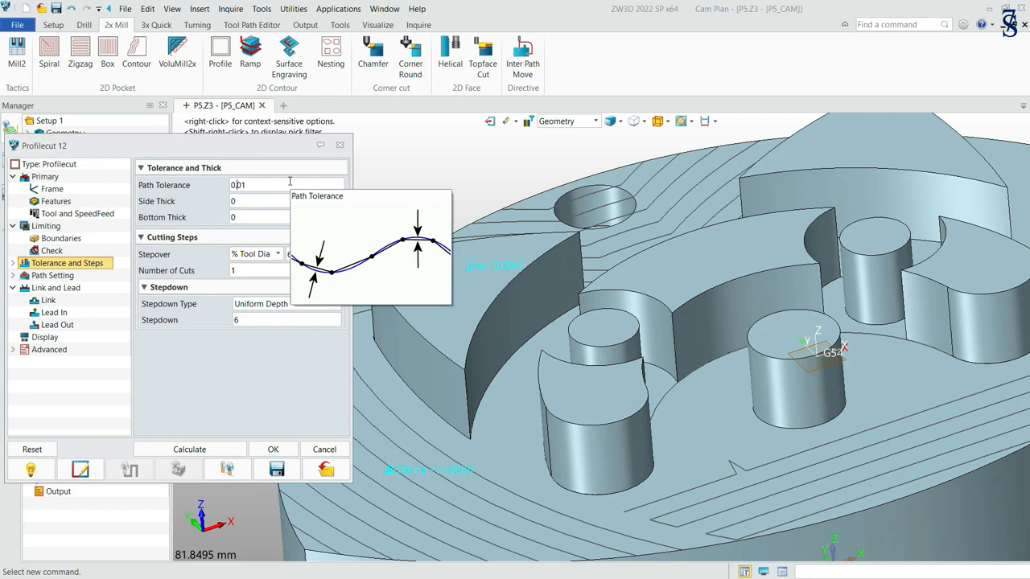
{"action": "left_click", "coordinate": [334, 306]}
{"action": "left_click", "coordinate": [296, 339]}
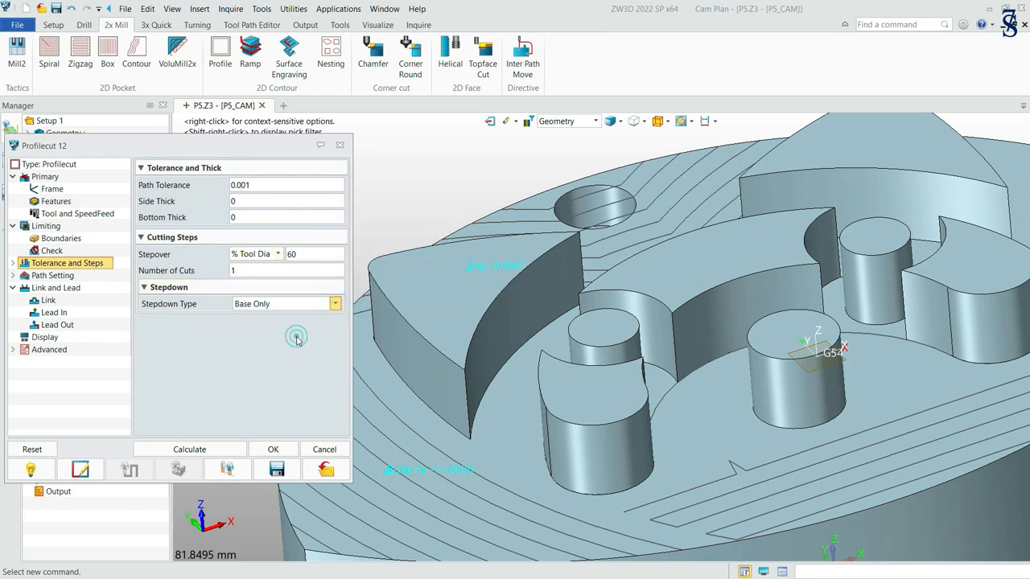
Step: Set the machining side to Right,Outside and the start point to 0,100
{"action": "left_click", "coordinate": [53, 276]}
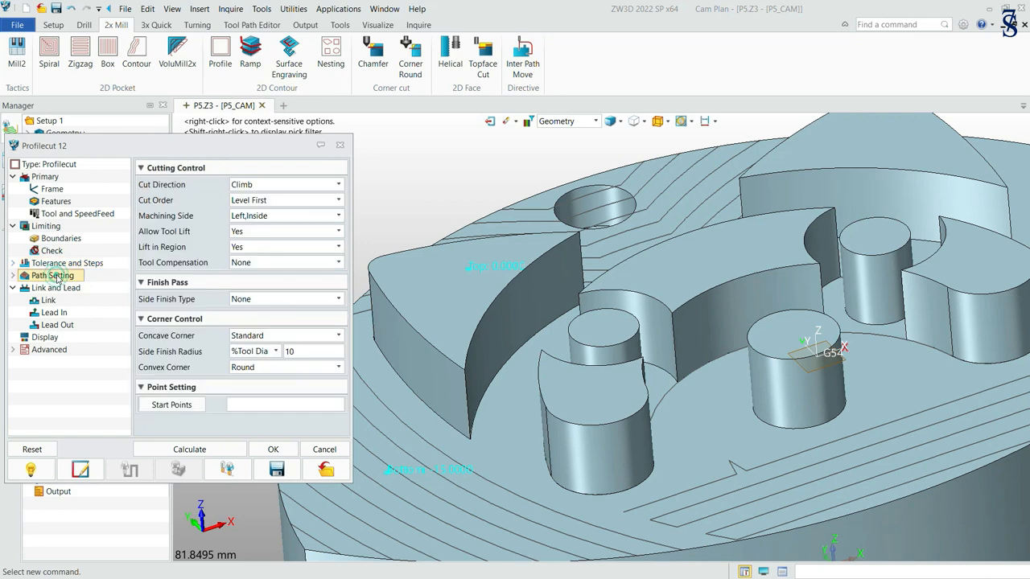
{"action": "left_click", "coordinate": [339, 218]}
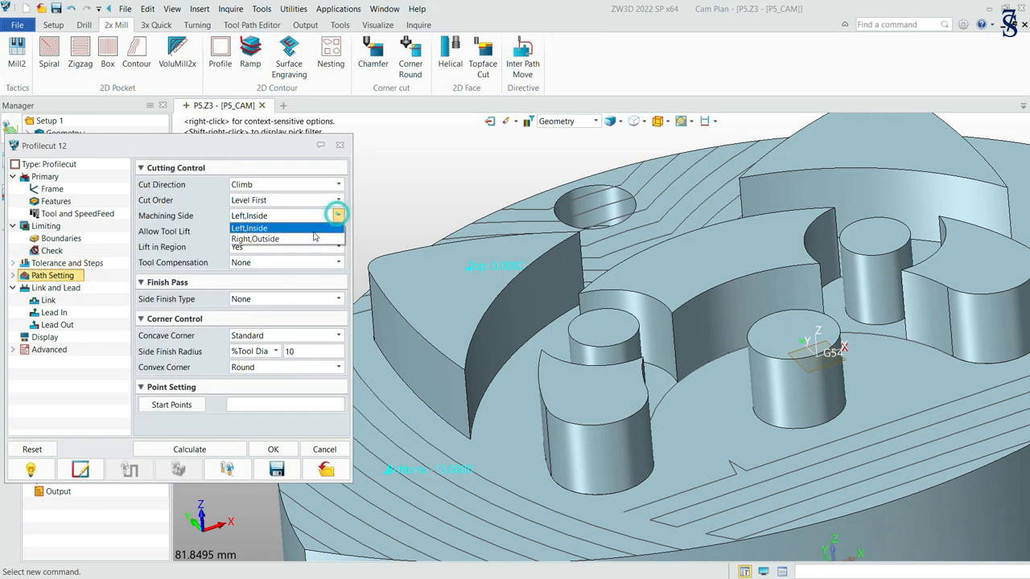
{"action": "left_click", "coordinate": [311, 235]}
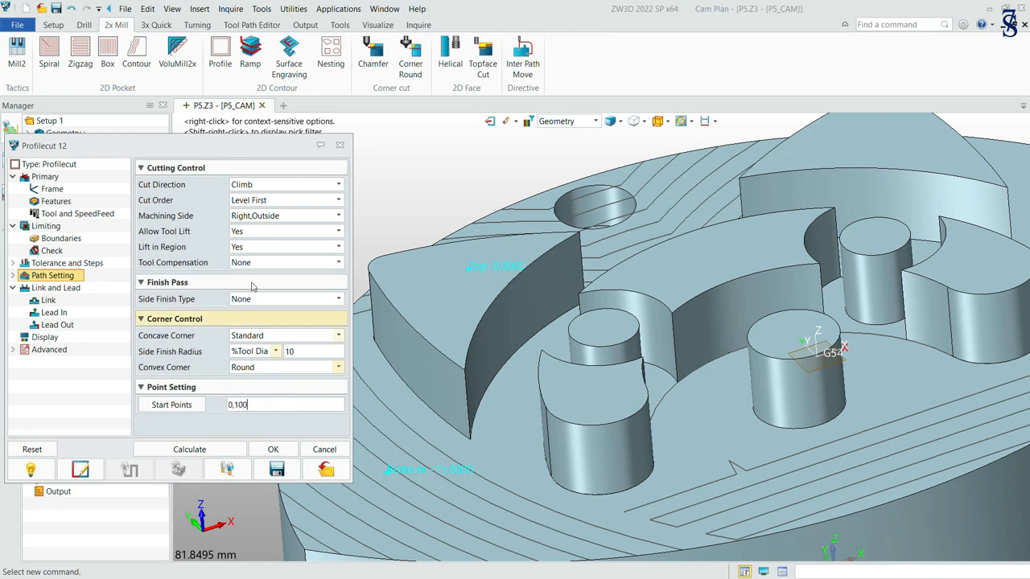
Step: Use a line-and-arc engage without slope, with length and arc radius 3, and copy it to the retract
{"action": "left_click", "coordinate": [57, 288]}
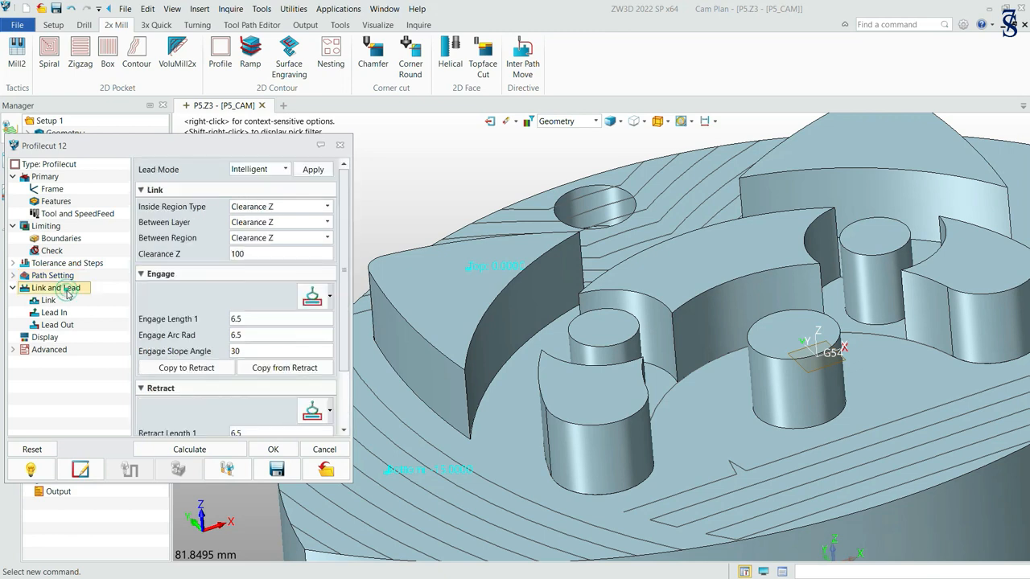
{"action": "left_click", "coordinate": [330, 297]}
{"action": "left_click", "coordinate": [351, 321]}
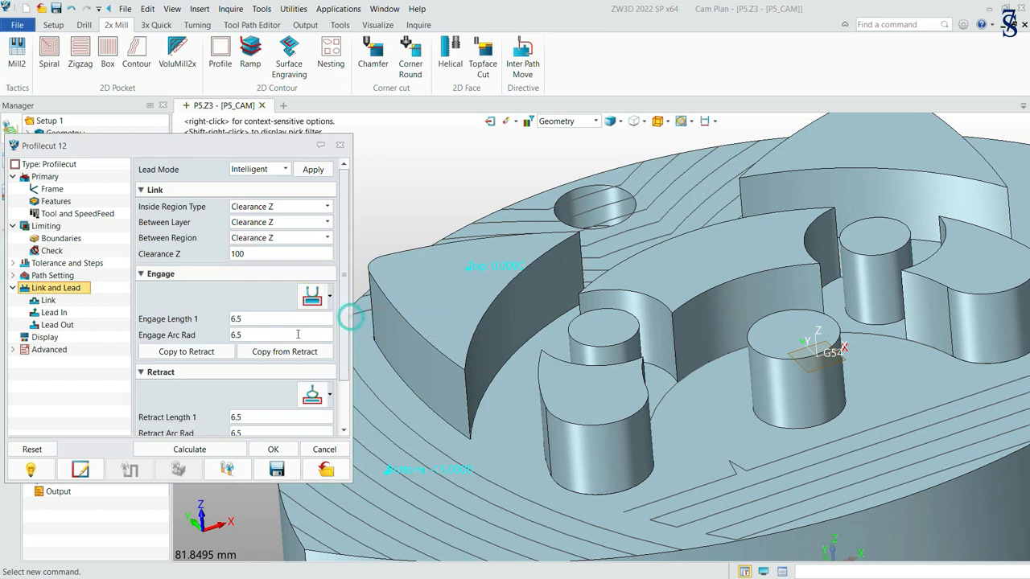
{"action": "double_click", "coordinate": [267, 335]}
{"action": "type", "text": "3"}
{"action": "left_click", "coordinate": [220, 355]}
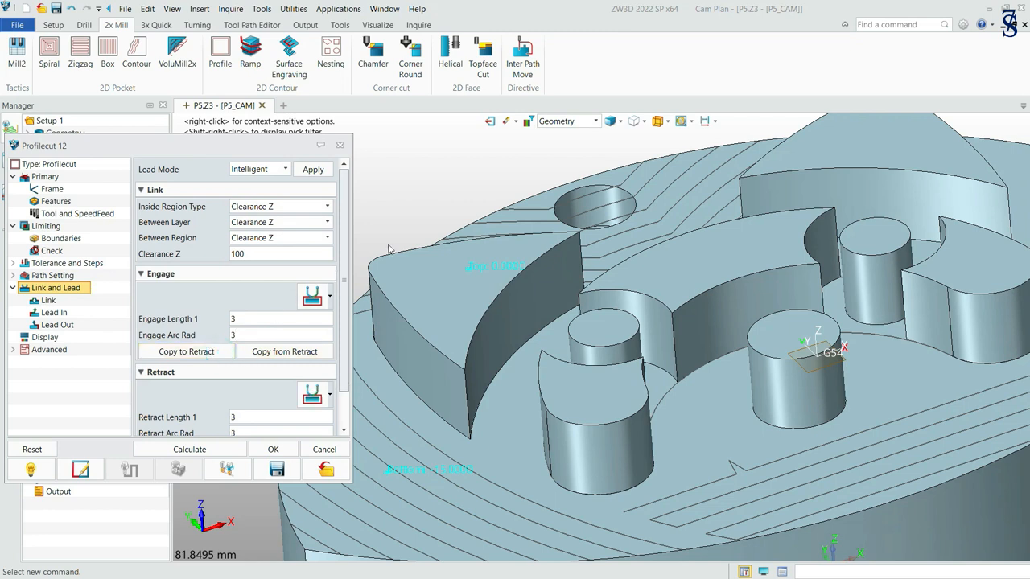
Step: Change the display color of the Profilecut 12 cutting moves to yellow
{"action": "left_click", "coordinate": [57, 340]}
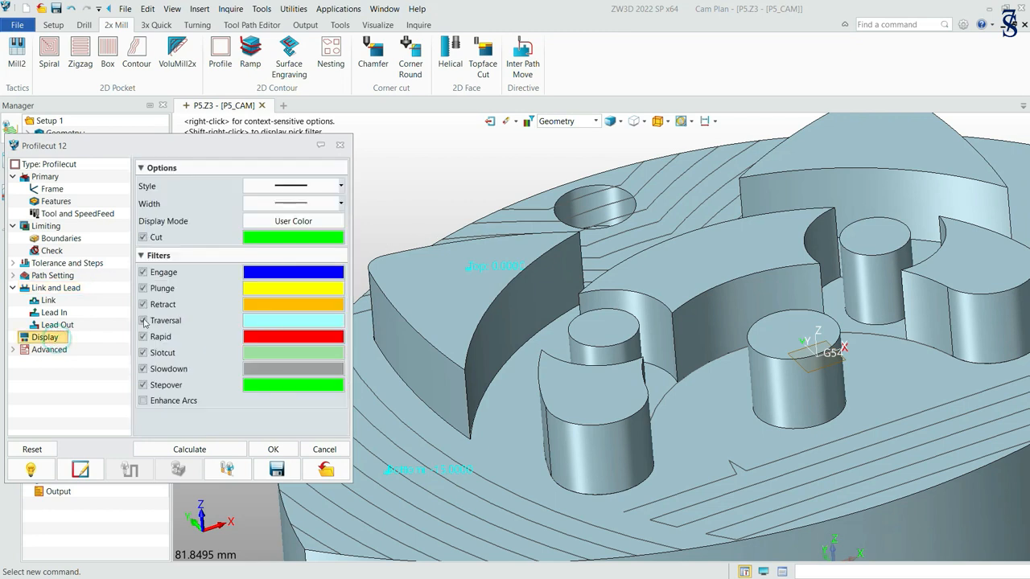
{"action": "left_click", "coordinate": [320, 241]}
{"action": "left_click", "coordinate": [384, 296]}
Step: Calculate the Profilecut 12 toolpath around the two wedge-shaped bosses
{"action": "scroll", "coordinate": [800, 351], "scroll_direction": "down", "scroll_amount": 4}
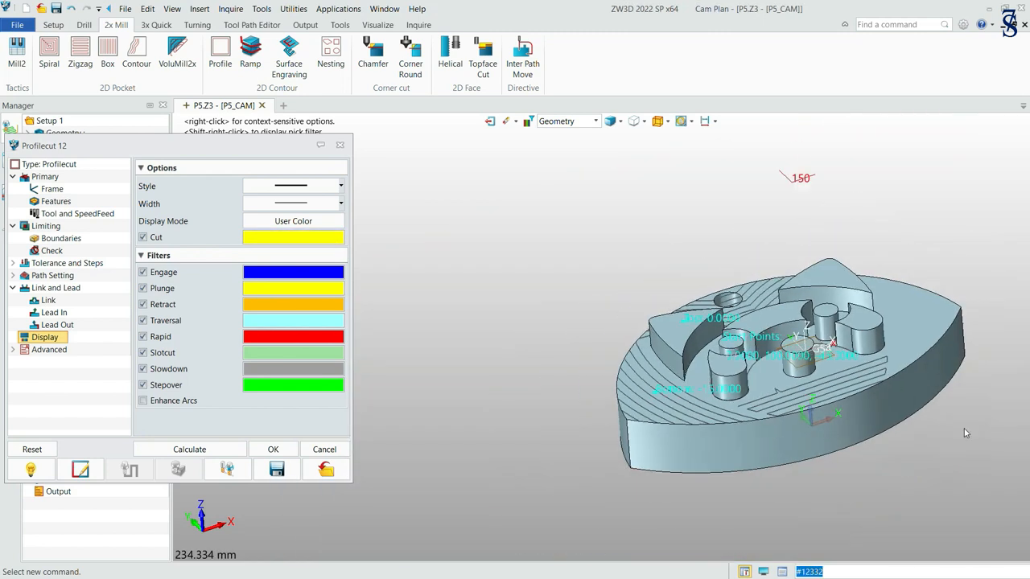
{"action": "scroll", "coordinate": [843, 403], "scroll_direction": "up", "scroll_amount": 2}
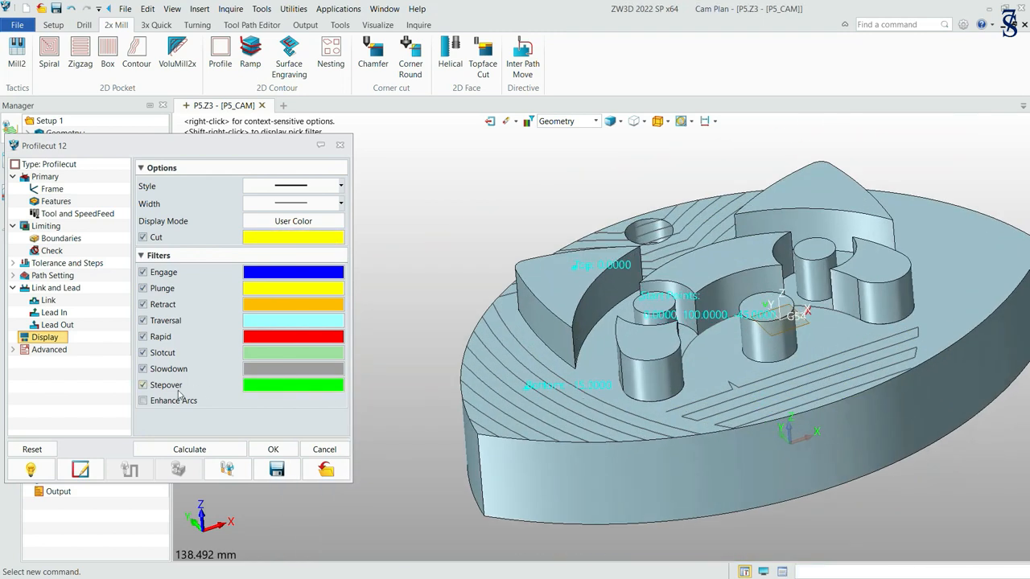
{"action": "left_click", "coordinate": [232, 449]}
{"action": "right_click_drag", "start_coordinate": [651, 261], "coordinate": [597, 300]}
Step: Check the tool motion of Profilecut 12 with Toolpath Verify and accept the operation settings
{"action": "left_click", "coordinate": [120, 445]}
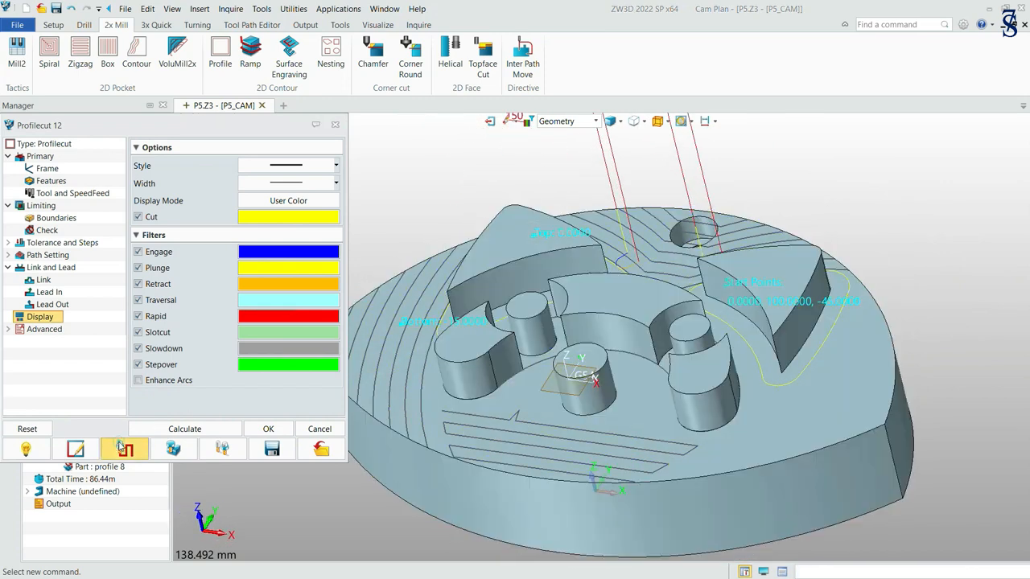
{"action": "left_click", "coordinate": [941, 348]}
{"action": "left_click", "coordinate": [932, 428]}
{"action": "left_click_drag", "start_coordinate": [855, 295], "coordinate": [1016, 260]}
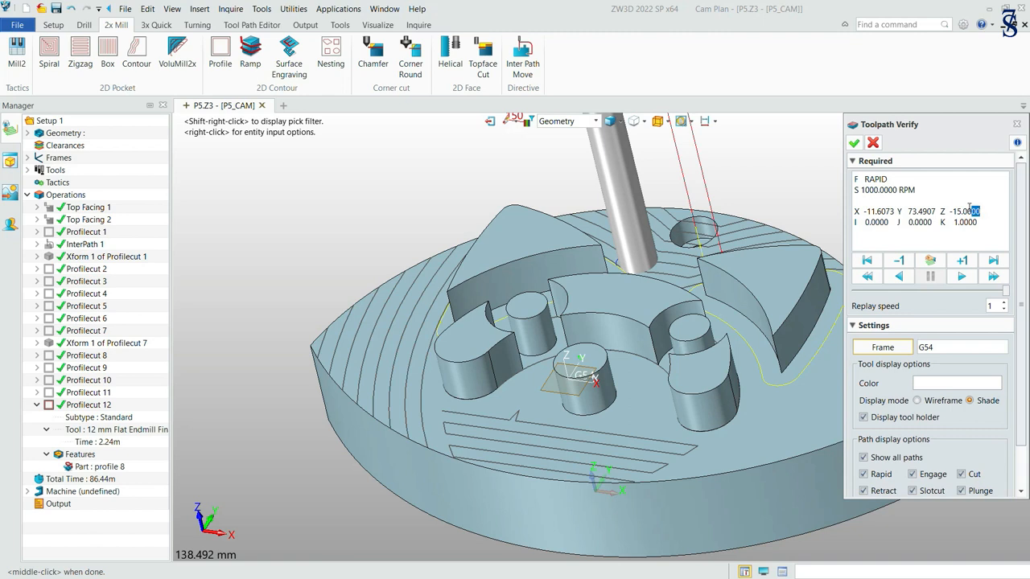
{"action": "left_click", "coordinate": [855, 145]}
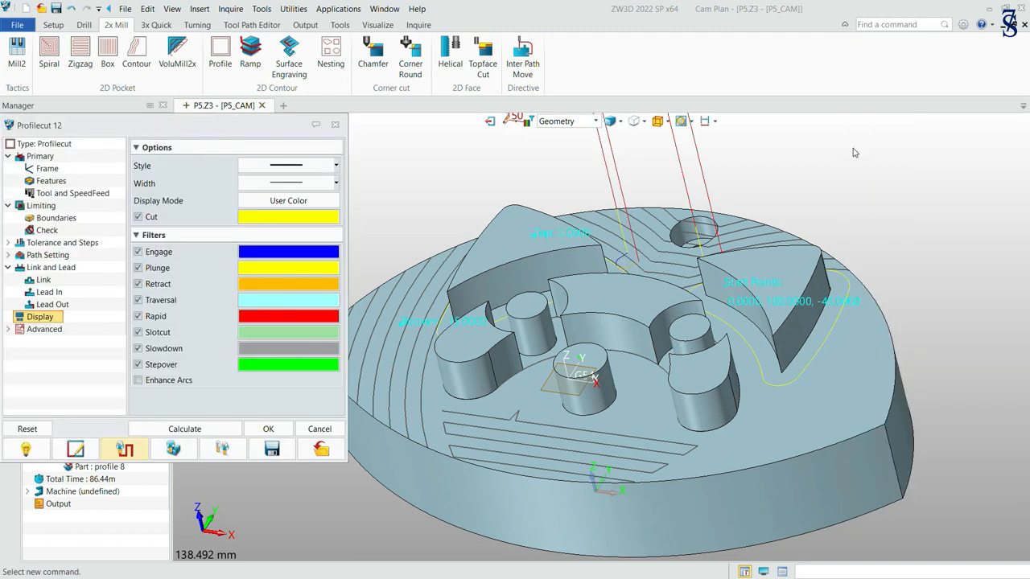
{"action": "left_click", "coordinate": [274, 429]}
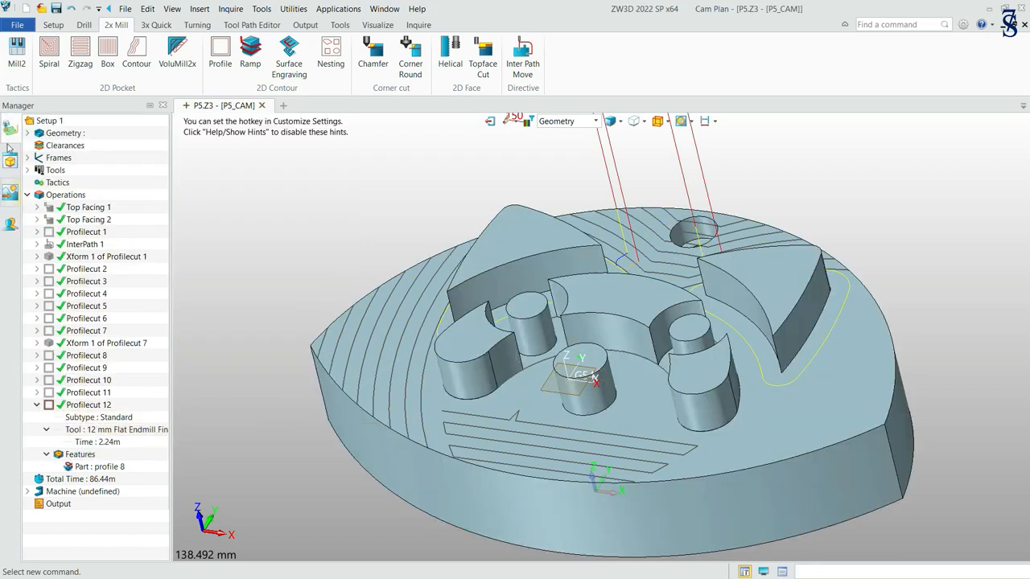
Step: Run a Solid Verify simulation of all operations with the motion delay at -0.30
{"action": "right_click", "coordinate": [48, 197]}
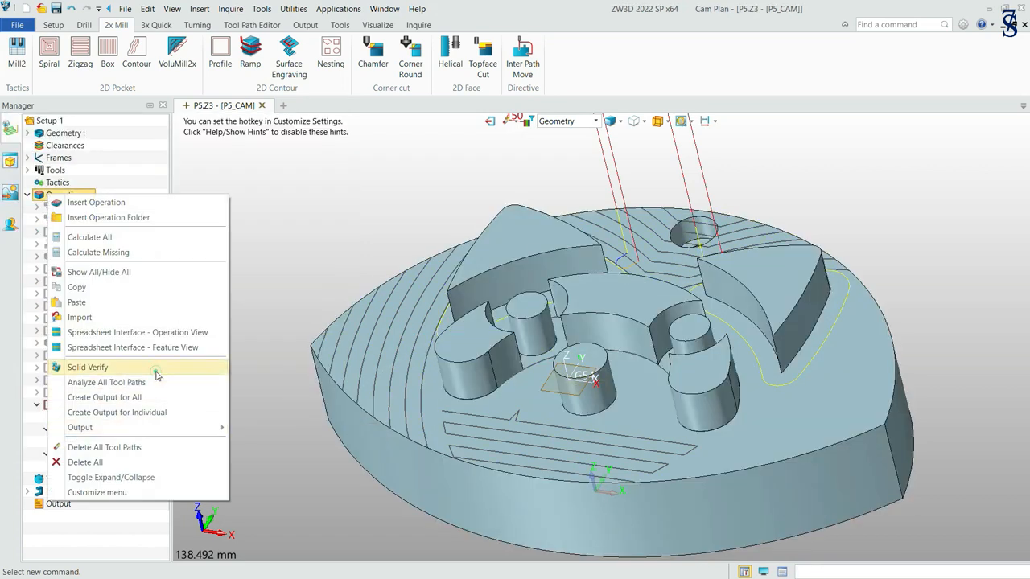
{"action": "left_click", "coordinate": [165, 364]}
{"action": "left_click_drag", "start_coordinate": [94, 413], "coordinate": [87, 411]}
{"action": "left_click", "coordinate": [36, 375]}
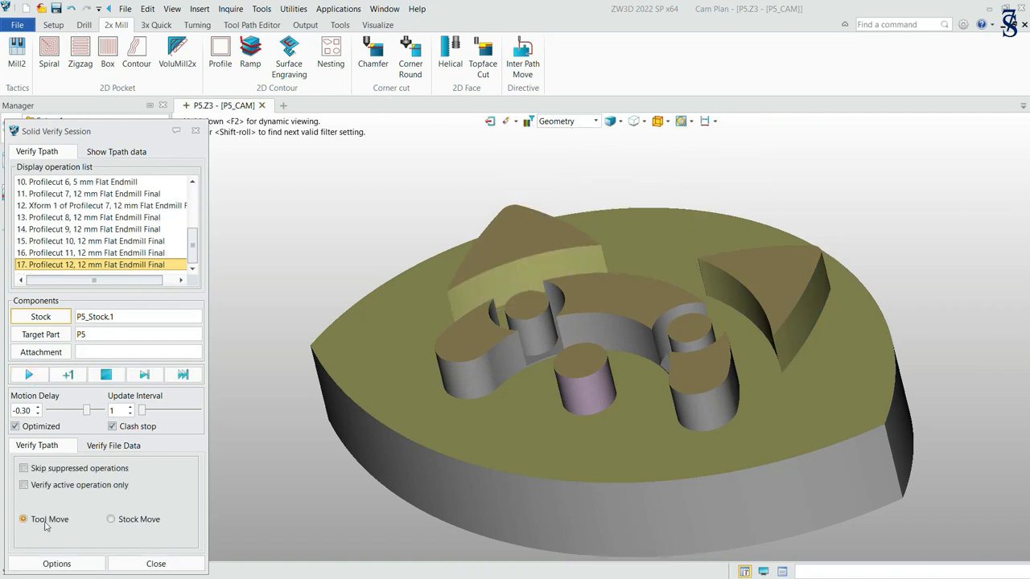
Step: Run the visual tolerance analysis on the simulated stock in the Solid Verify options
{"action": "left_click", "coordinate": [72, 563]}
{"action": "left_click", "coordinate": [71, 322]}
{"action": "left_click", "coordinate": [75, 482]}
Step: Examine the pockets, bosses and side walls for gouges and excess material, and end the analysis and Solid Verify session
{"action": "scroll", "coordinate": [799, 334], "scroll_direction": "up", "scroll_amount": 5}
{"action": "scroll", "coordinate": [799, 335], "scroll_direction": "up", "scroll_amount": 2}
{"action": "right_click_drag", "start_coordinate": [868, 332], "coordinate": [946, 287]}
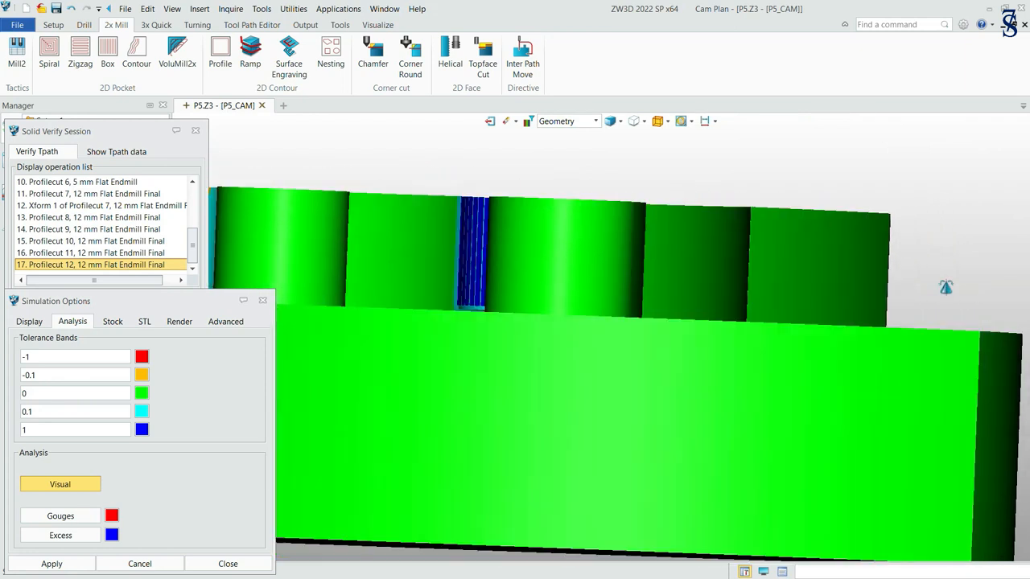
{"action": "scroll", "coordinate": [566, 265], "scroll_direction": "down", "scroll_amount": 4}
{"action": "scroll", "coordinate": [430, 253], "scroll_direction": "up", "scroll_amount": 2}
{"action": "right_click_drag", "start_coordinate": [418, 248], "coordinate": [408, 274]}
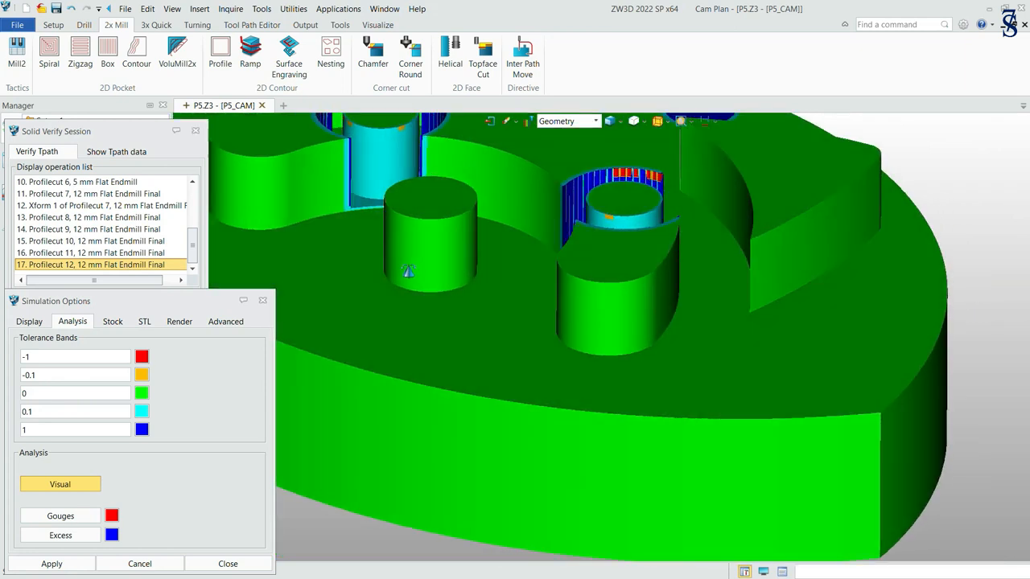
{"action": "middle_click_drag", "start_coordinate": [480, 266], "coordinate": [618, 404]}
{"action": "scroll", "coordinate": [639, 180], "scroll_direction": "up", "scroll_amount": 3}
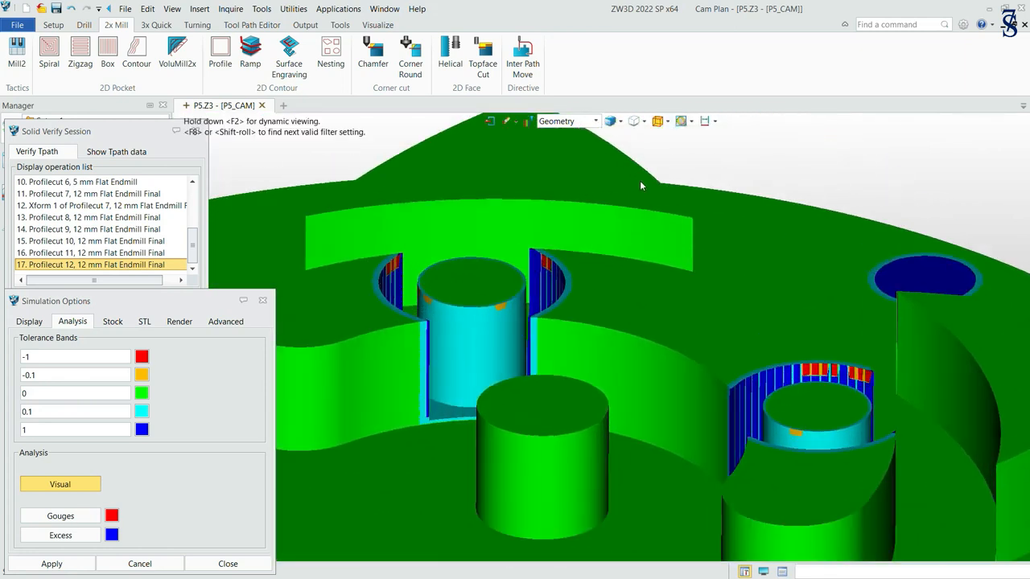
{"action": "right_click_drag", "start_coordinate": [743, 227], "coordinate": [879, 315]}
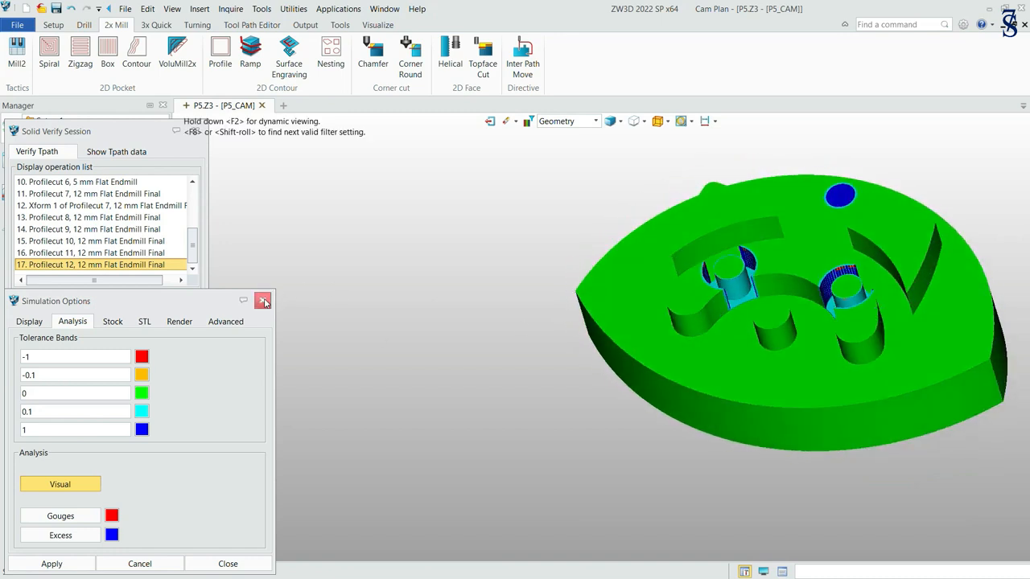
{"action": "left_click", "coordinate": [263, 301]}
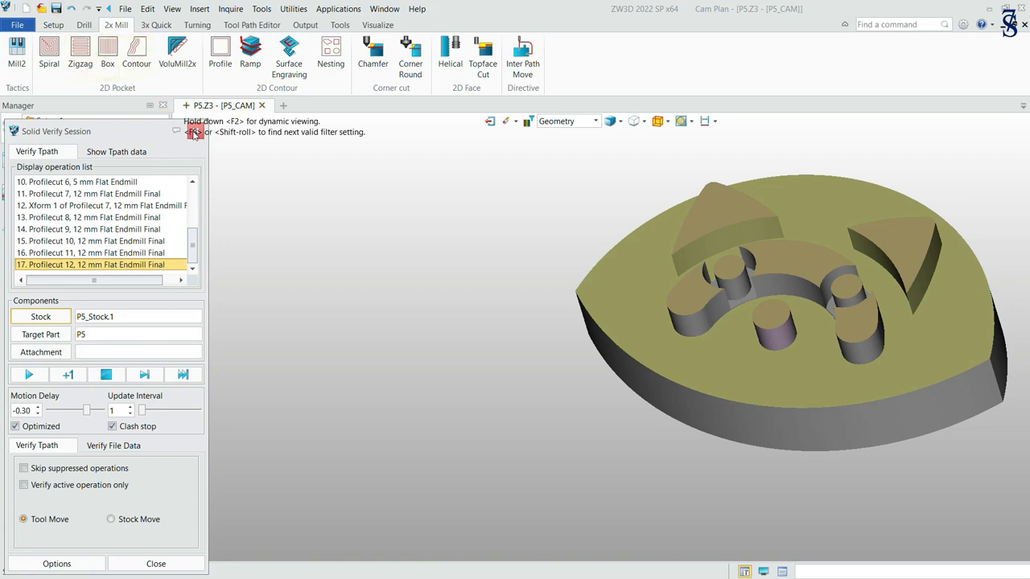
{"action": "left_click", "coordinate": [194, 133]}
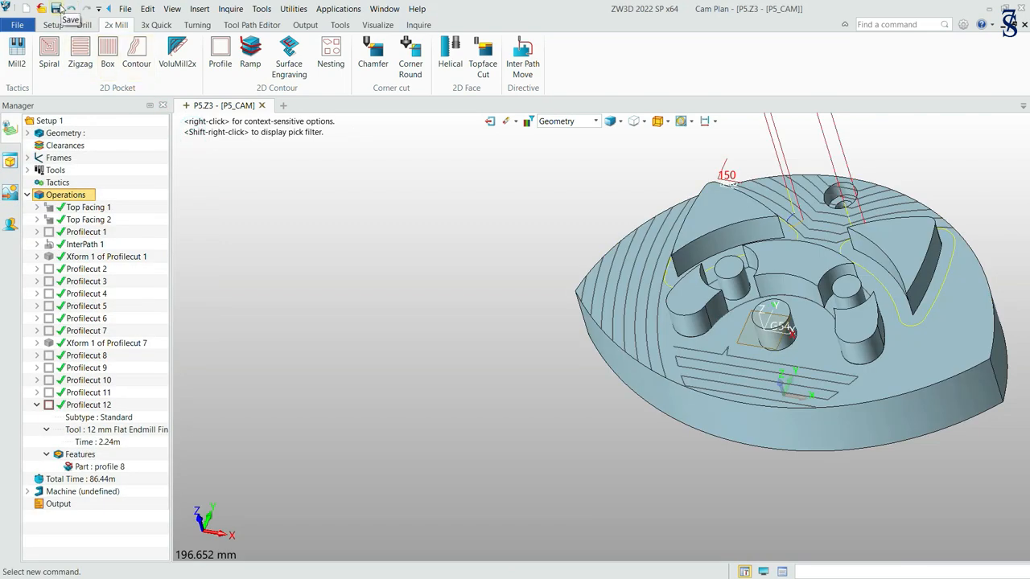